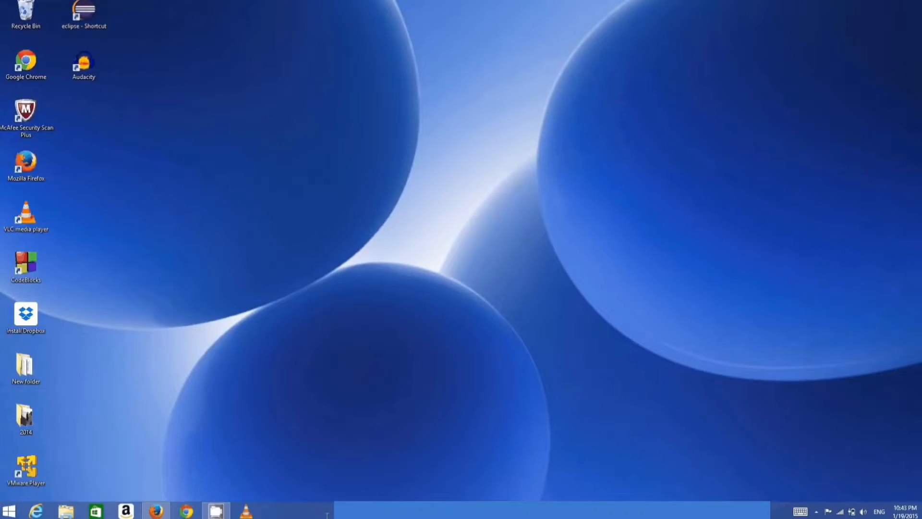
Switch to Firefox and search the web for "android studio".
left_click(156, 511)
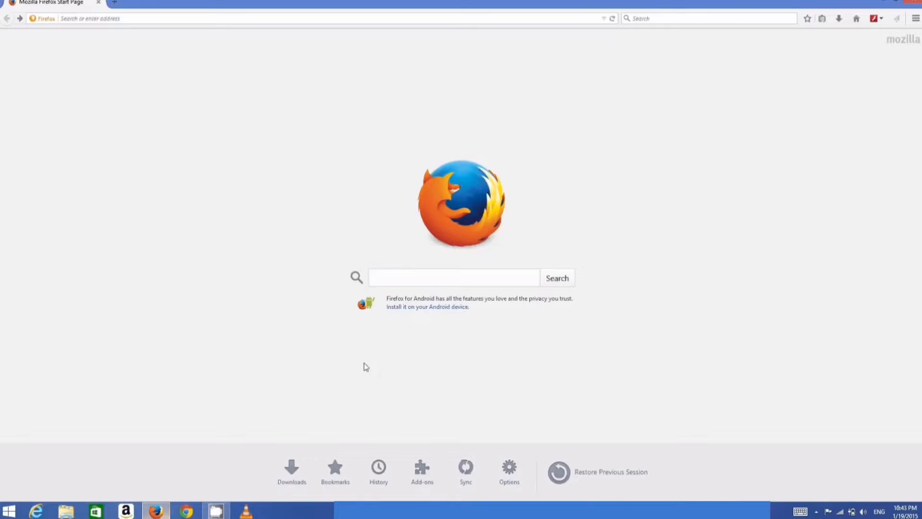
left_click(405, 282)
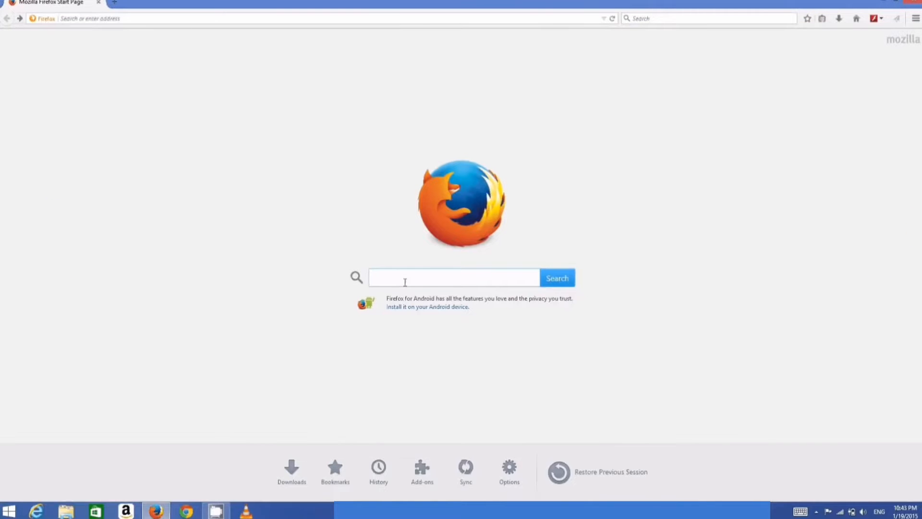
type("android studio")
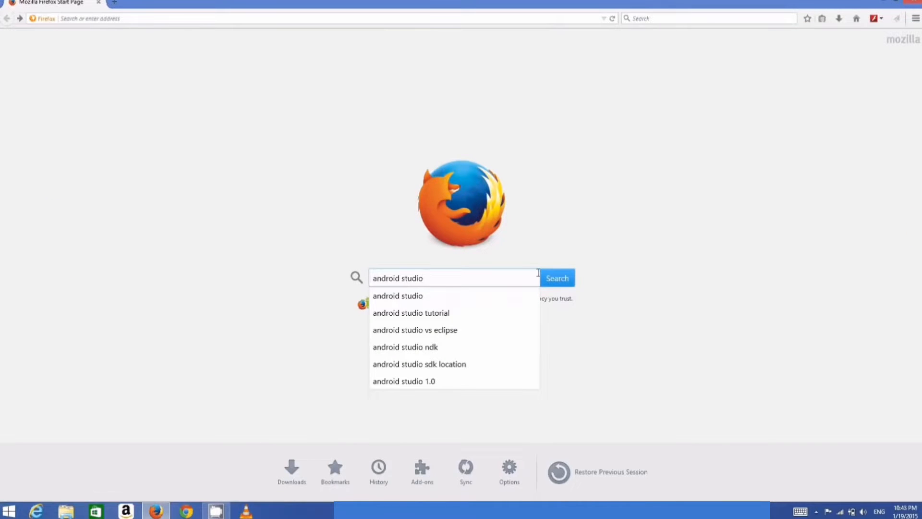
left_click(555, 279)
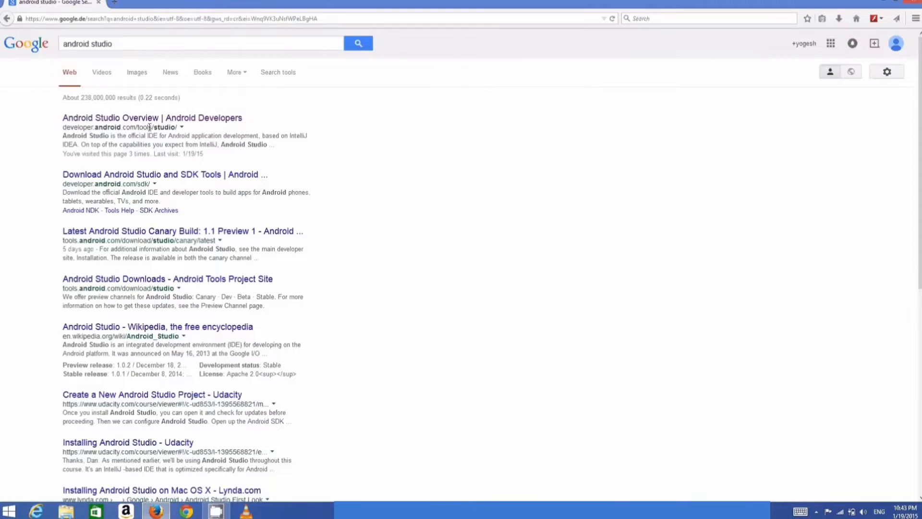
Open the Android Studio Overview result and proceed through its download link to the terms page for the Windows download.
left_click(184, 120)
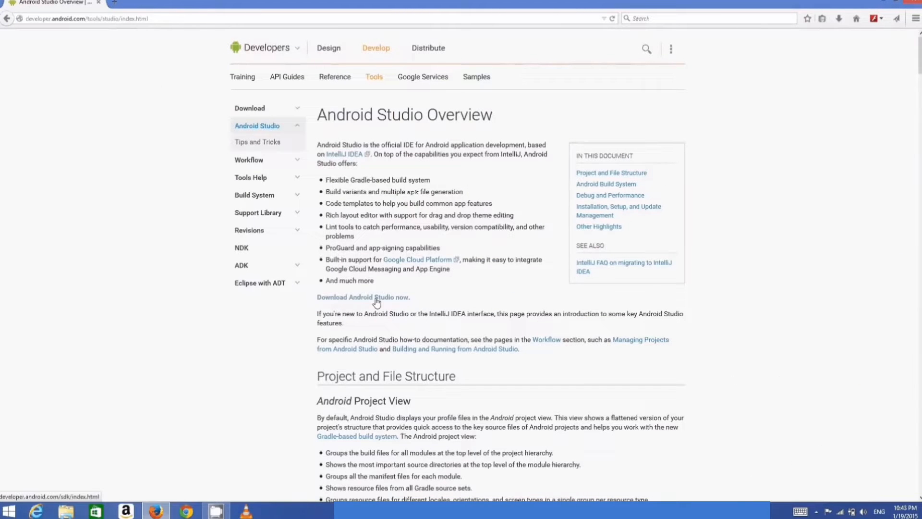
left_click(376, 297)
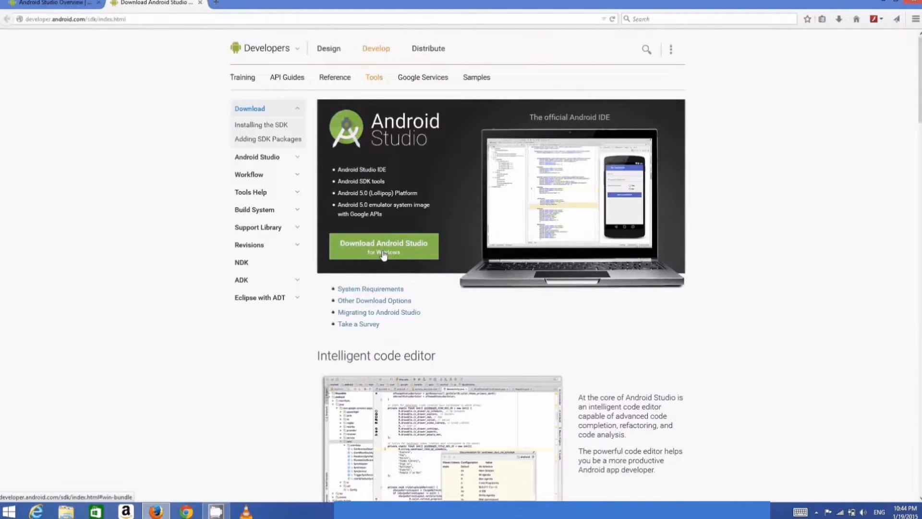
left_click(389, 252)
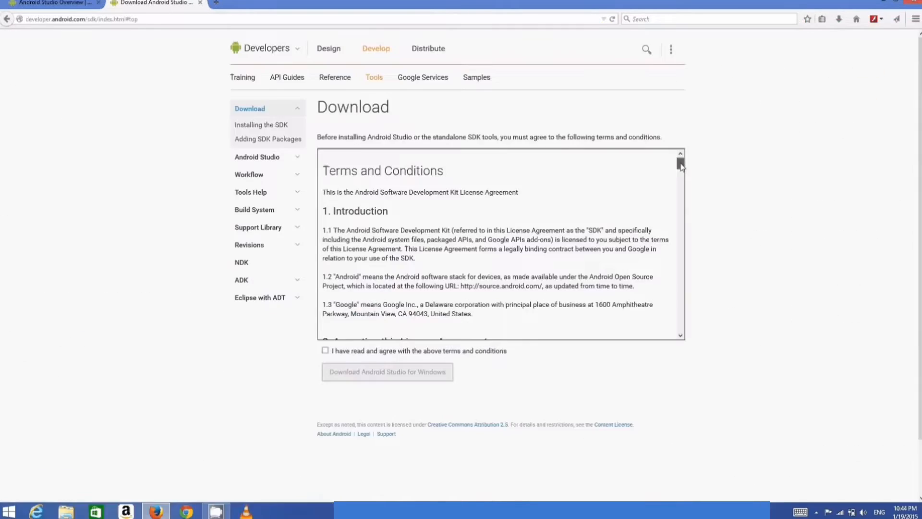
Agree to the terms and conditions and save the Windows installer android-studio-bundle-135.1641136.exe.
left_click_drag(680, 163, 681, 331)
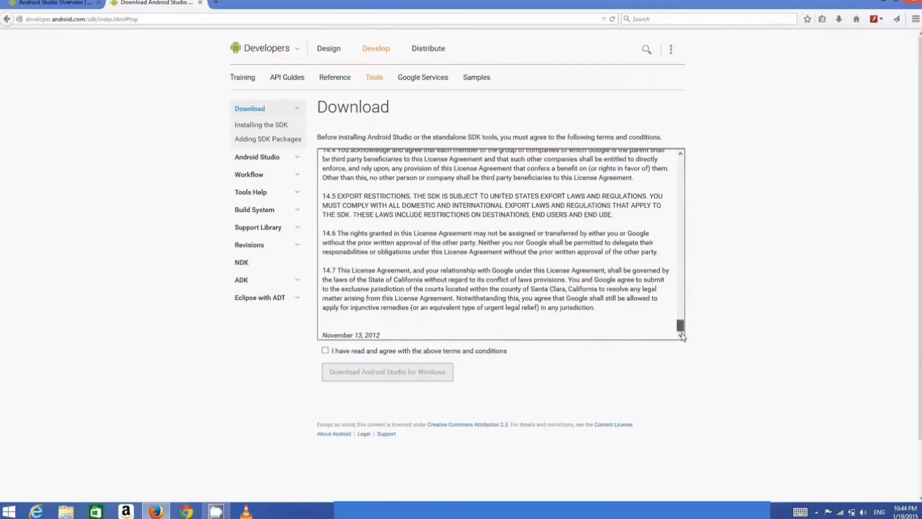
left_click(325, 351)
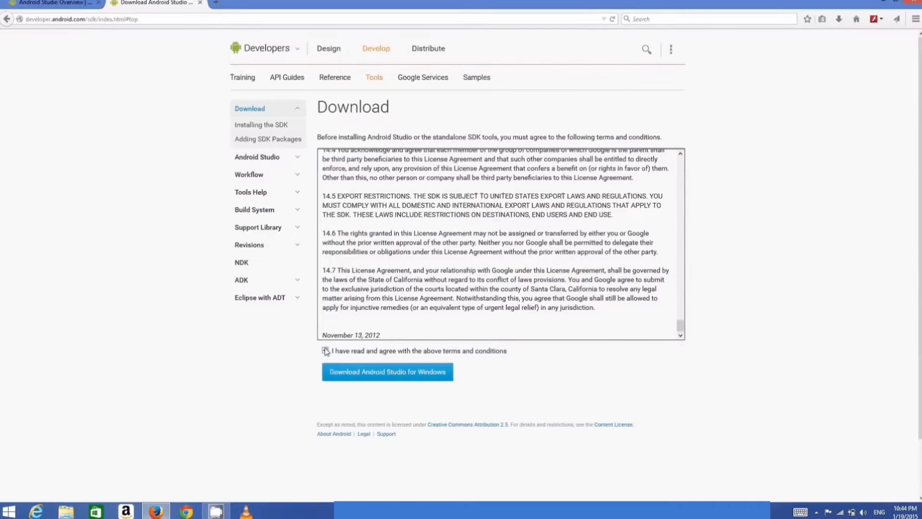
left_click(370, 375)
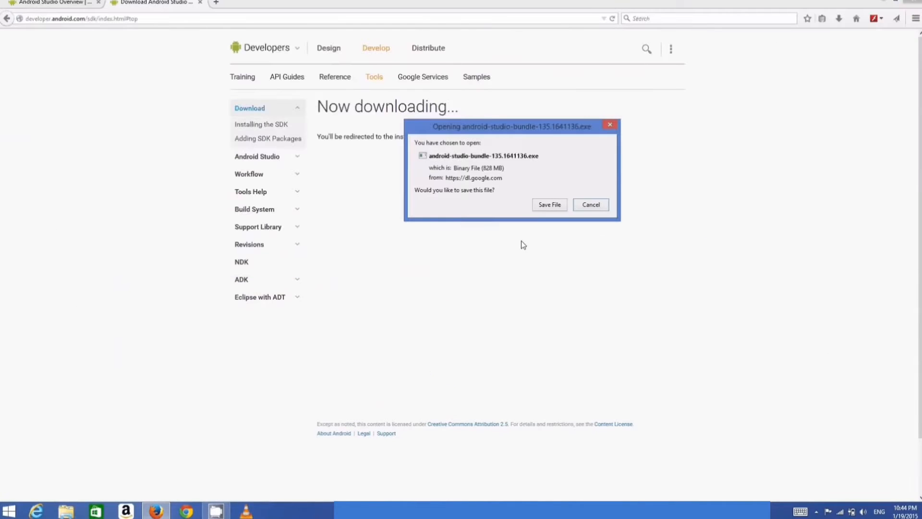
left_click(548, 205)
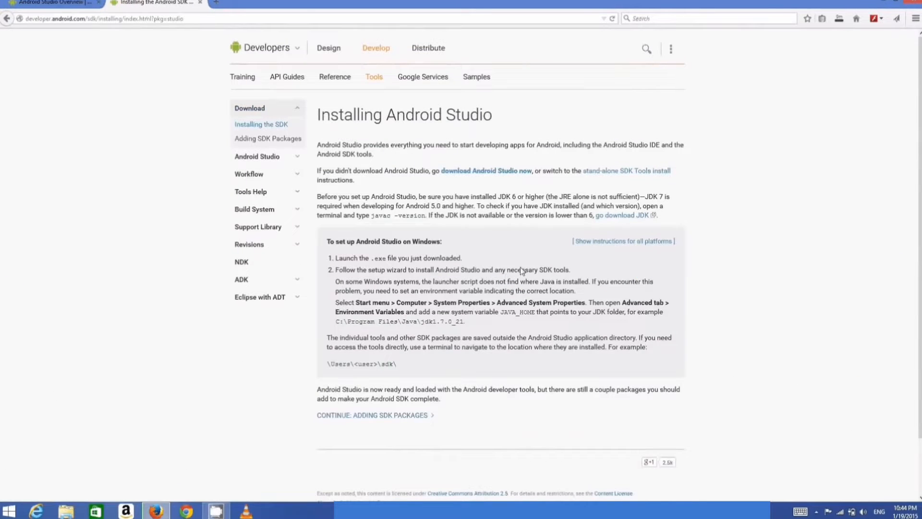
Check the installer's download progress, launch the finished android-studio-bundle-135.1641136.exe and minimize the browser.
left_click(839, 18)
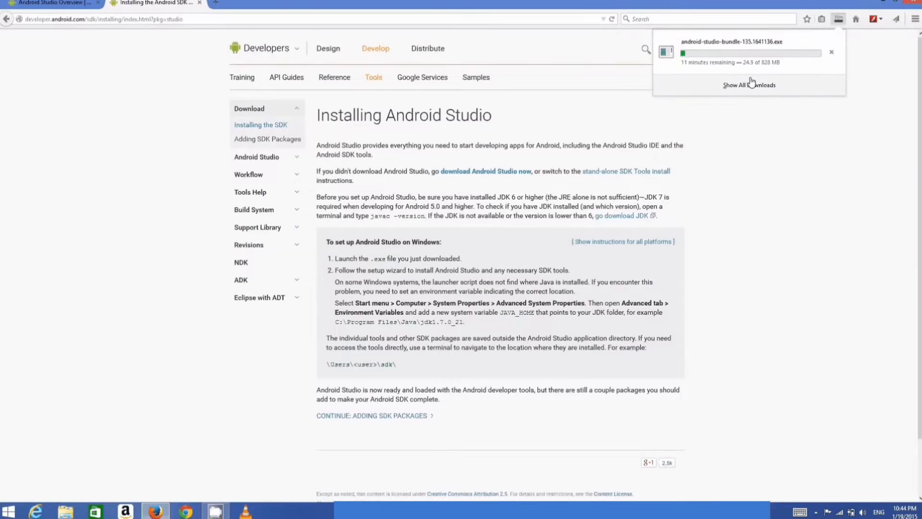
left_click(763, 117)
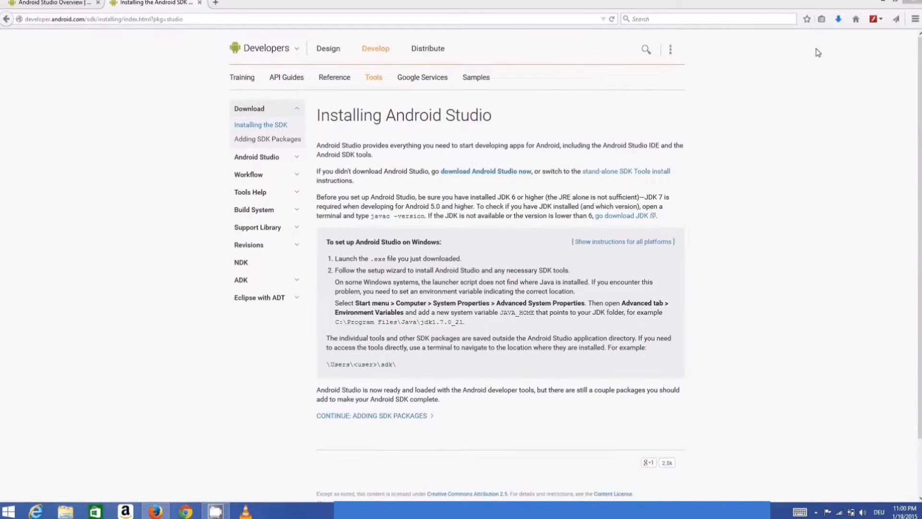
left_click(839, 19)
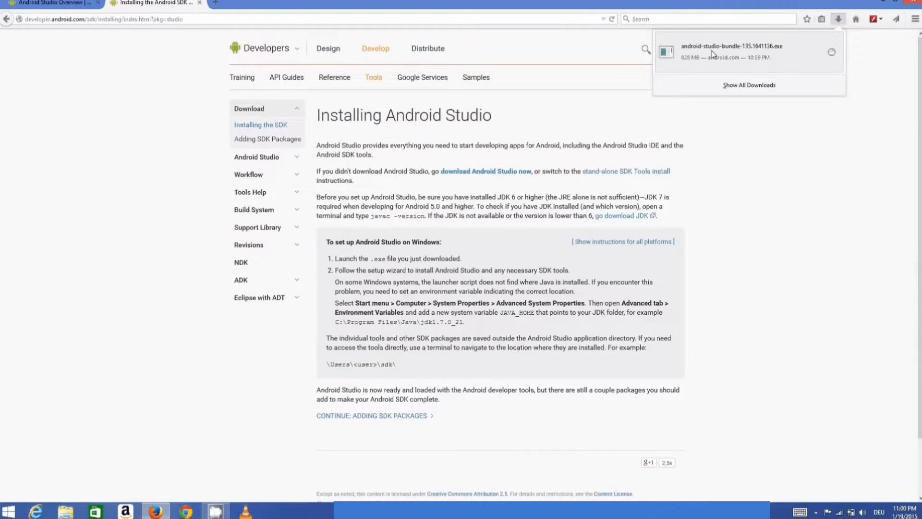
left_click(713, 52)
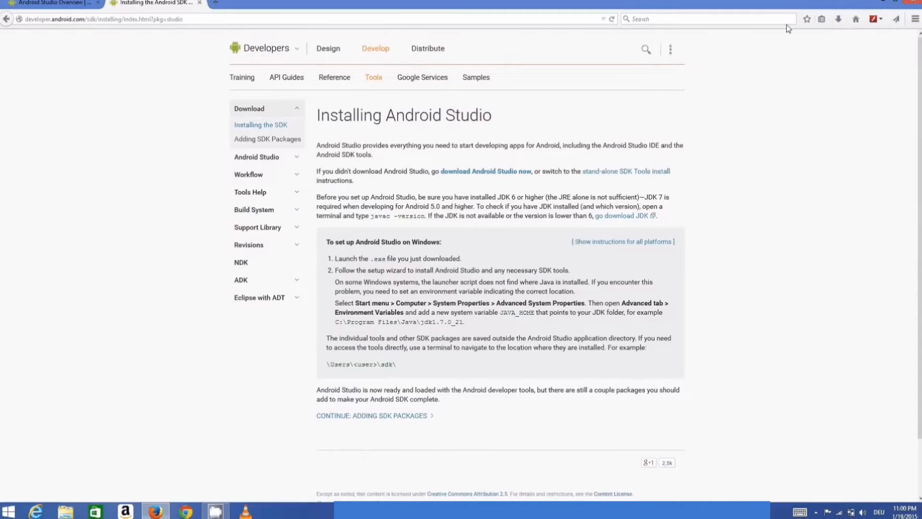
left_click(883, 3)
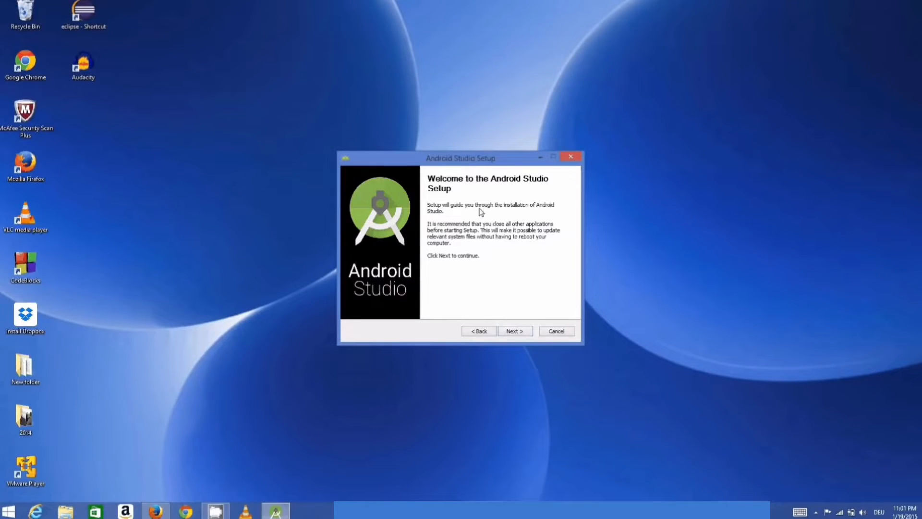
Proceed through the setup's opening pages with the default choices and accept the license agreement.
left_click(514, 331)
left_click(514, 331)
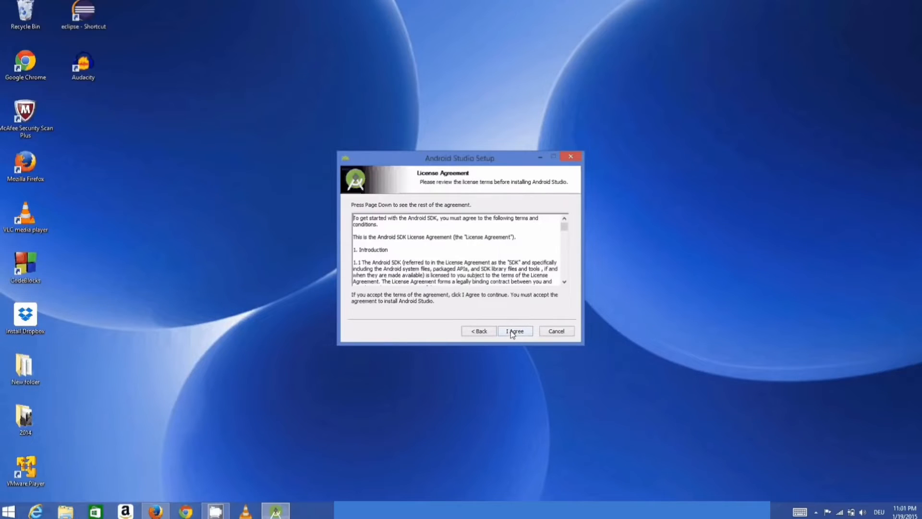
left_click_drag(565, 227, 560, 285)
left_click(514, 331)
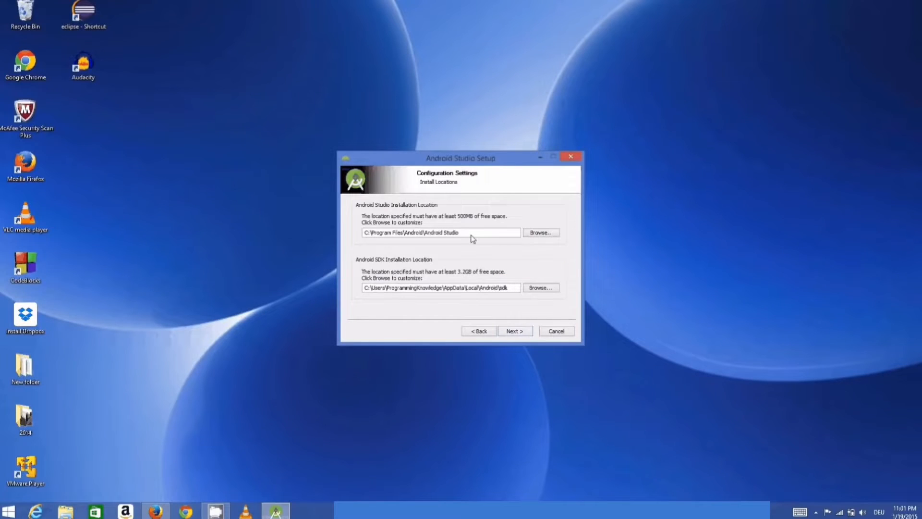
Review the Android Studio and Android SDK installation locations and accept both default paths.
left_click_drag(472, 239, 363, 233)
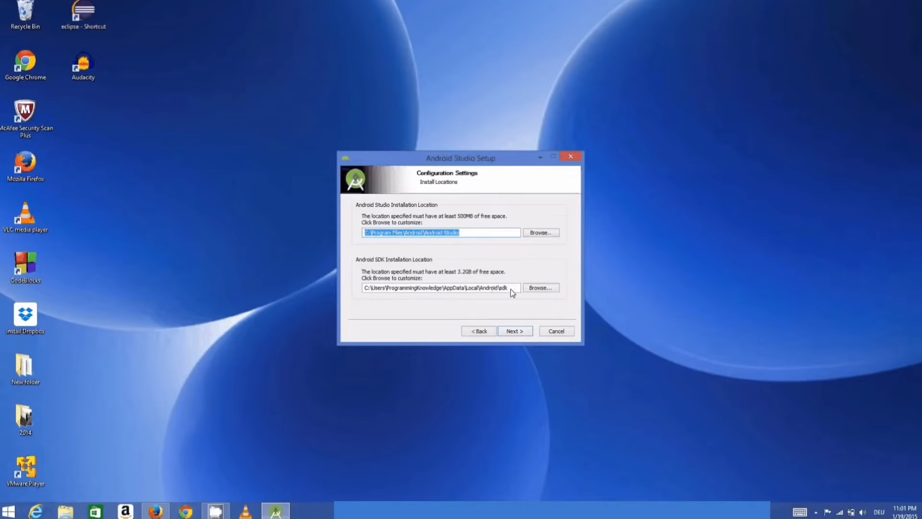
left_click_drag(511, 289, 366, 284)
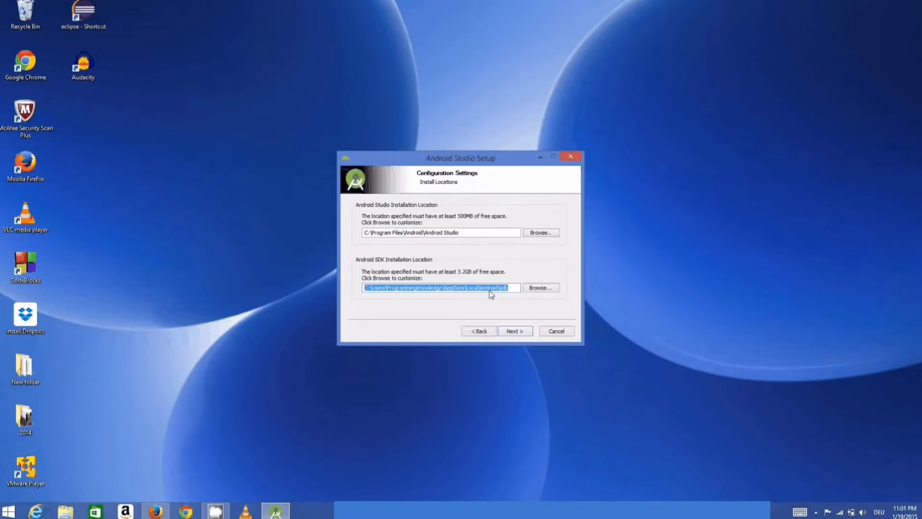
left_click(508, 289)
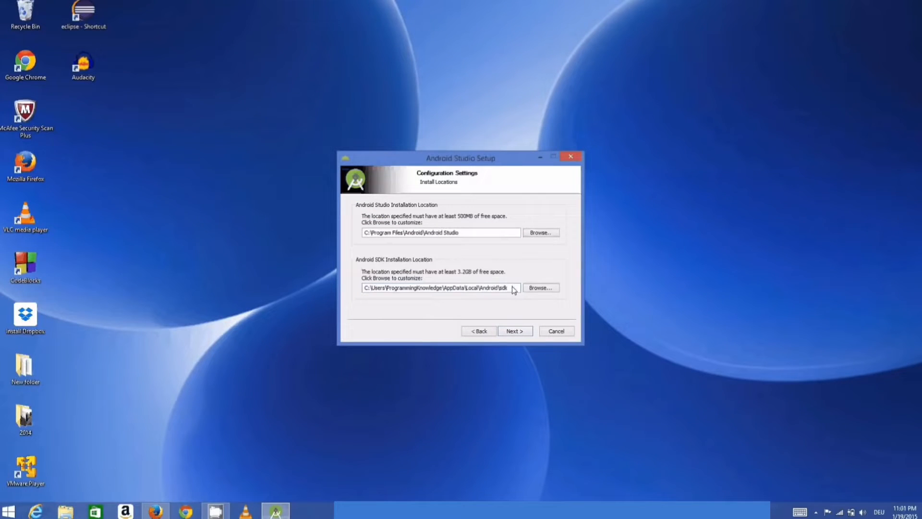
left_click_drag(511, 287, 363, 287)
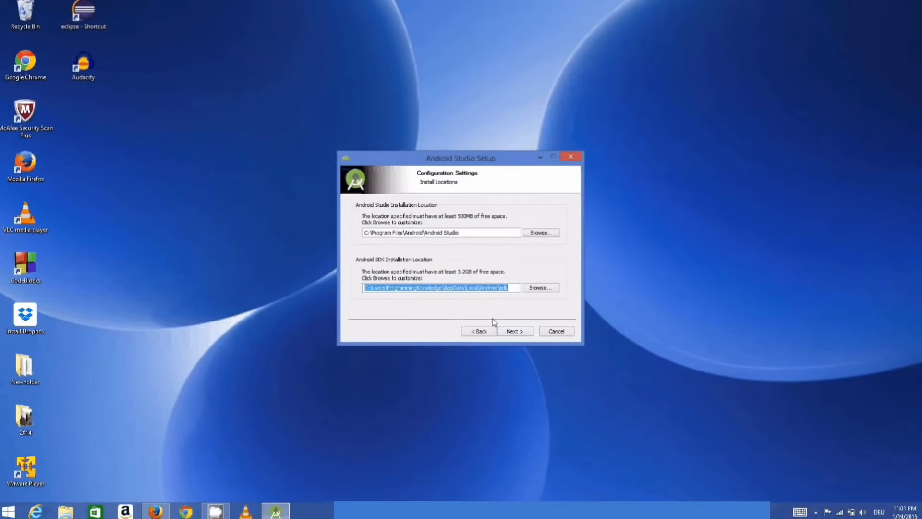
left_click(513, 332)
Start the installation and close the setup wizard once it has completed.
left_click(514, 332)
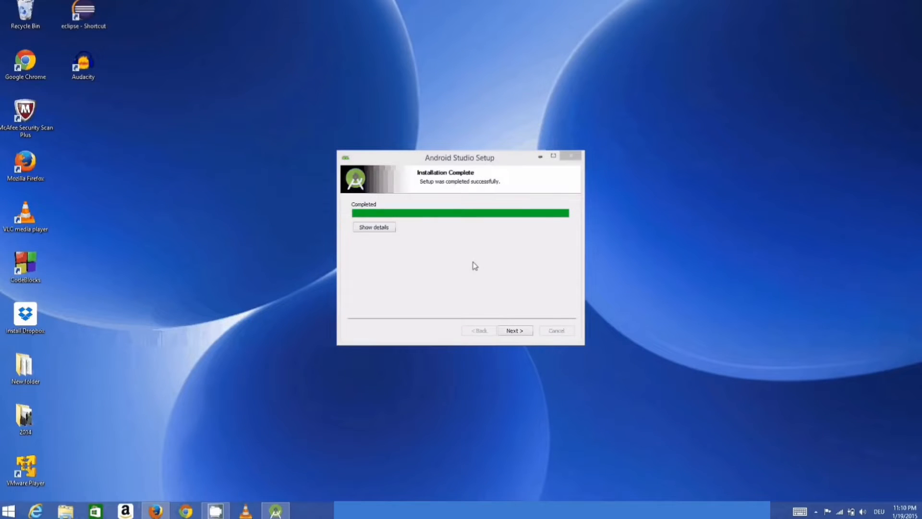
left_click(513, 331)
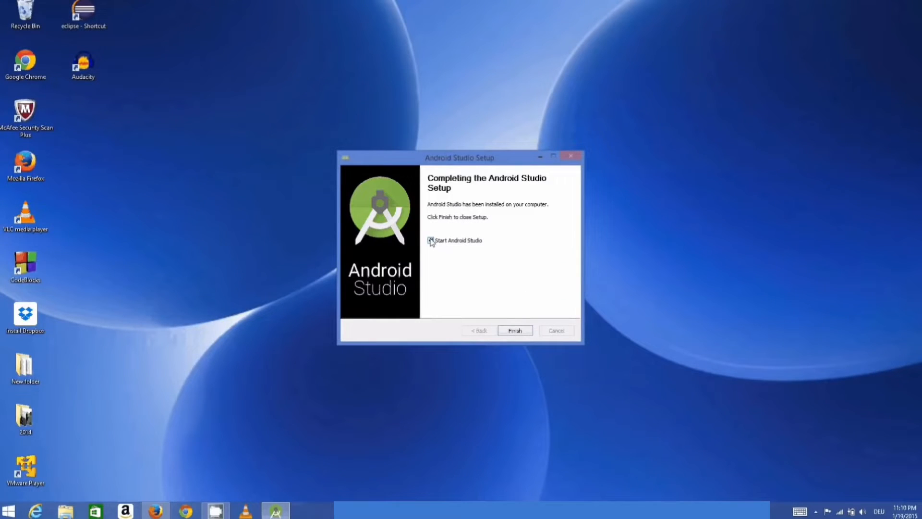
left_click(516, 327)
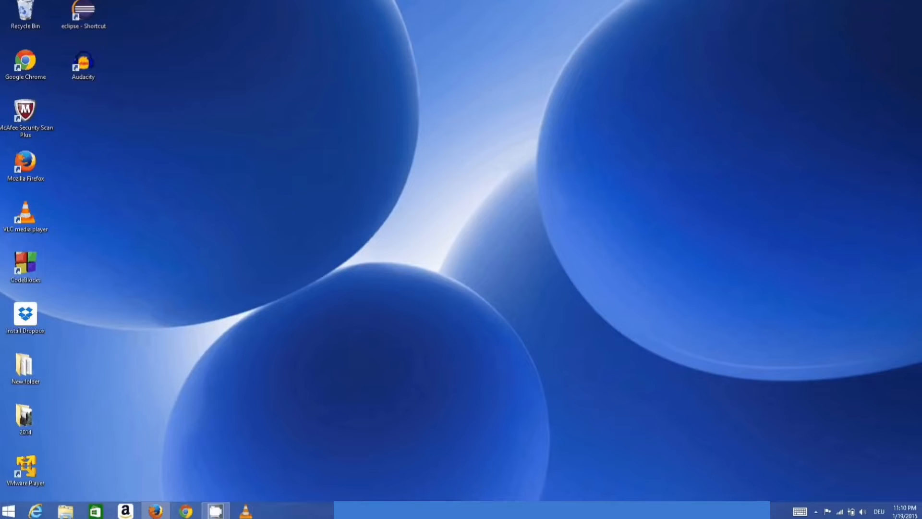
Search Windows for Android Studio and run it as administrator.
mouse_move(917, 280)
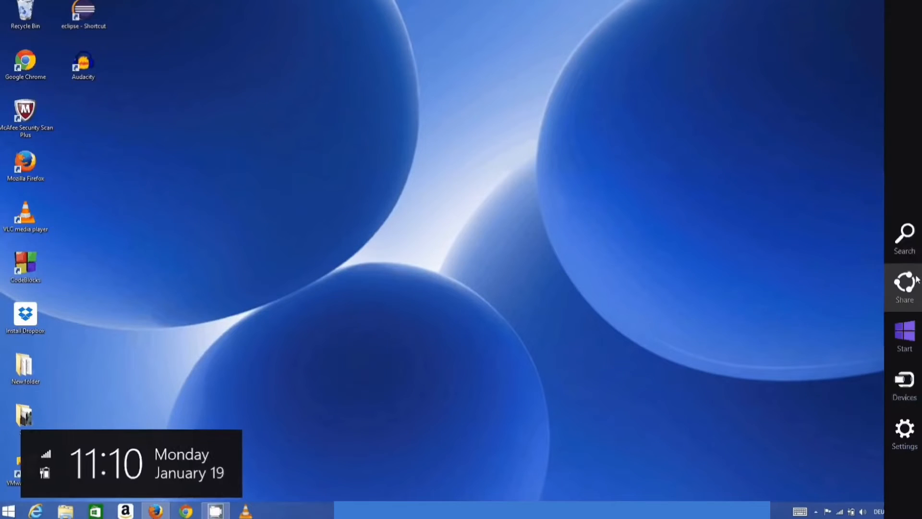
left_click(909, 250)
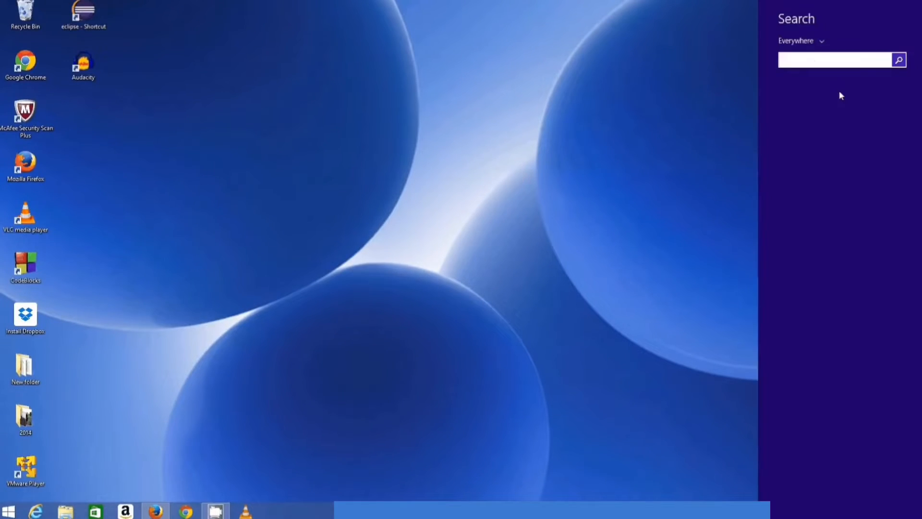
type("and")
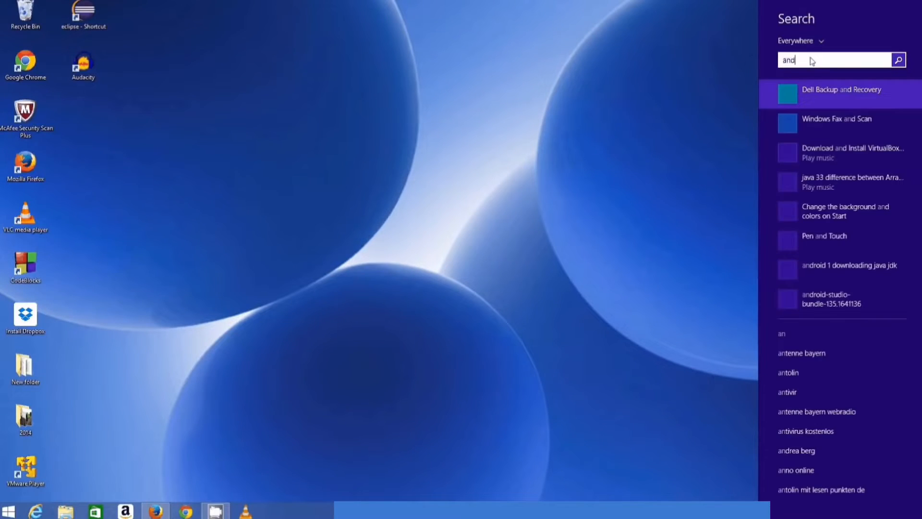
type("roid Studio")
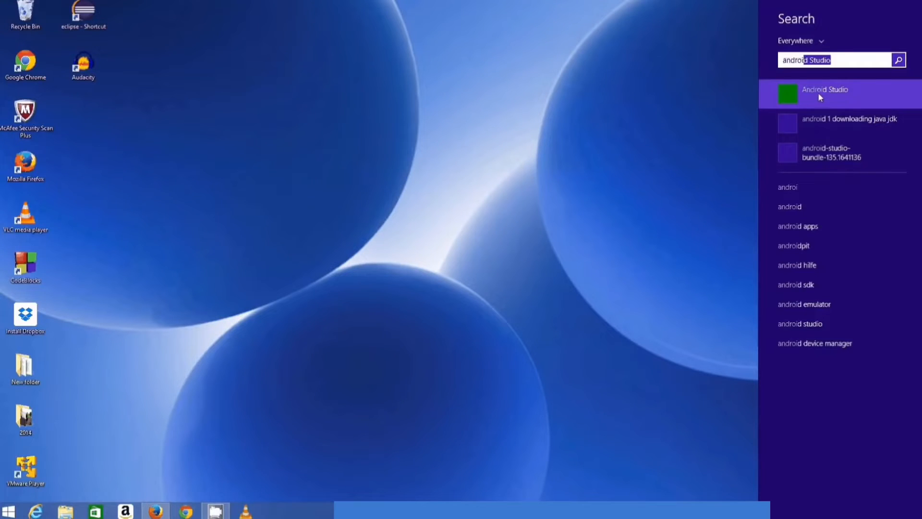
right_click(818, 95)
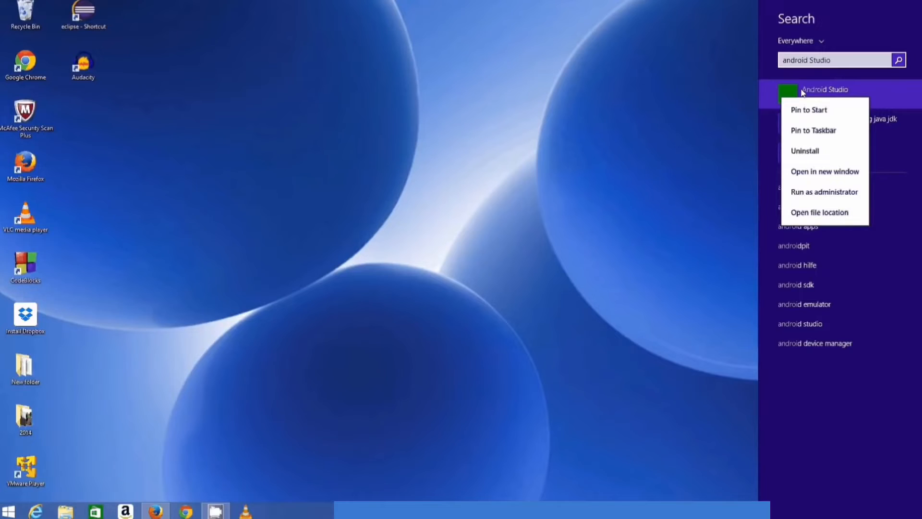
key("Escape")
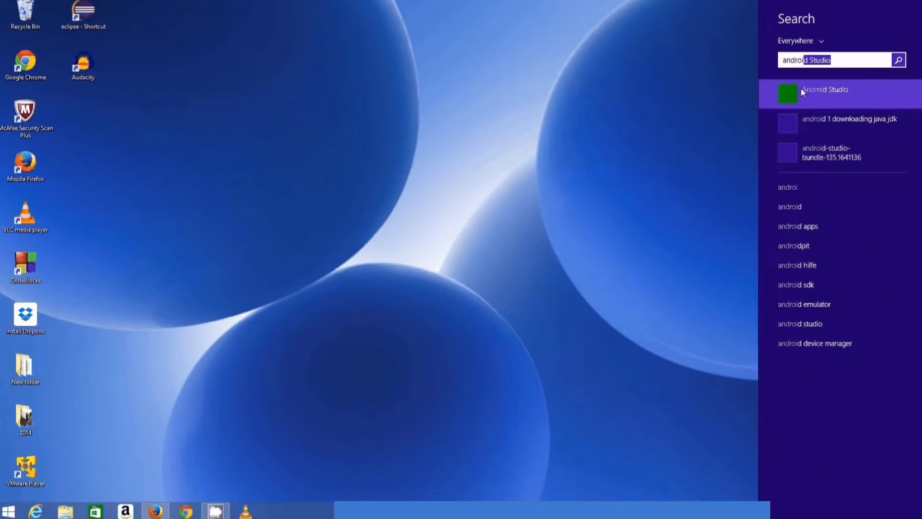
right_click(803, 93)
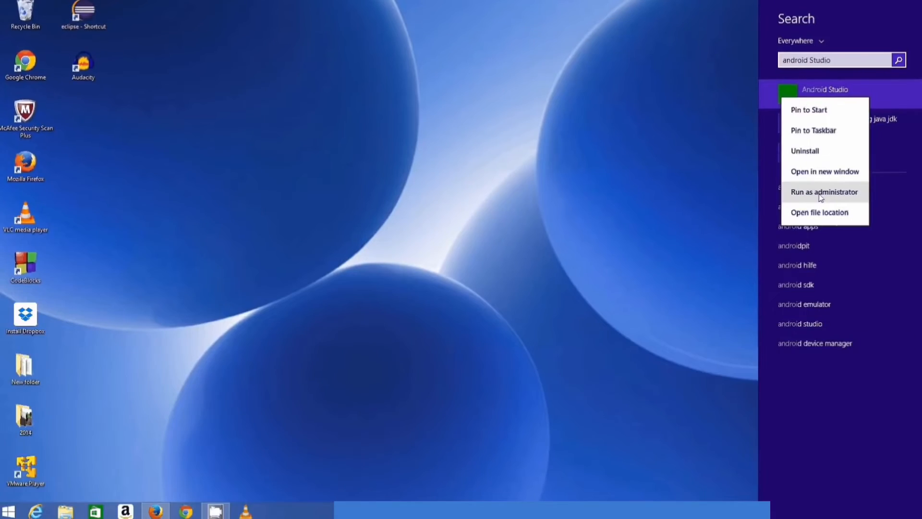
left_click(817, 194)
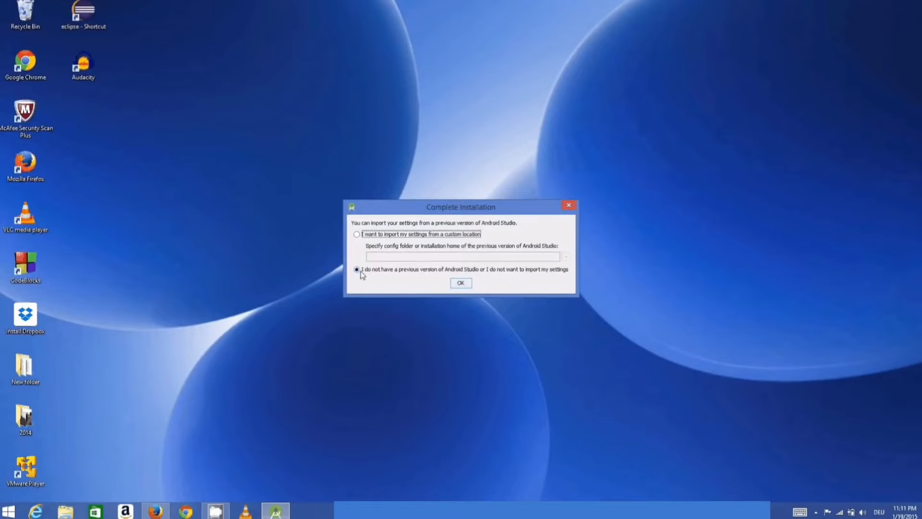
Skip importing settings from a previous version and finish the Setup Wizard after its components are downloaded.
left_click(454, 284)
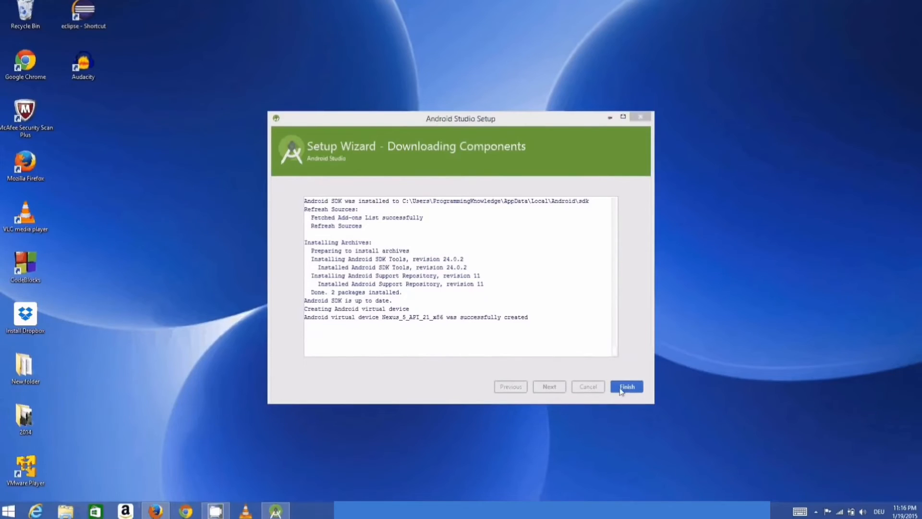
left_click(626, 386)
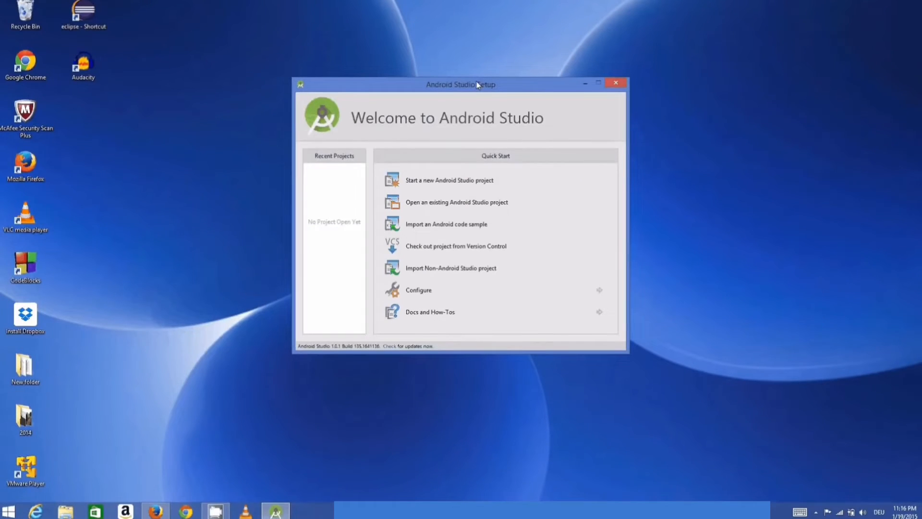
Open the Android SDK Manager from the welcome screen's configuration options and place its window near the centre of the desktop.
left_click_drag(480, 88, 476, 108)
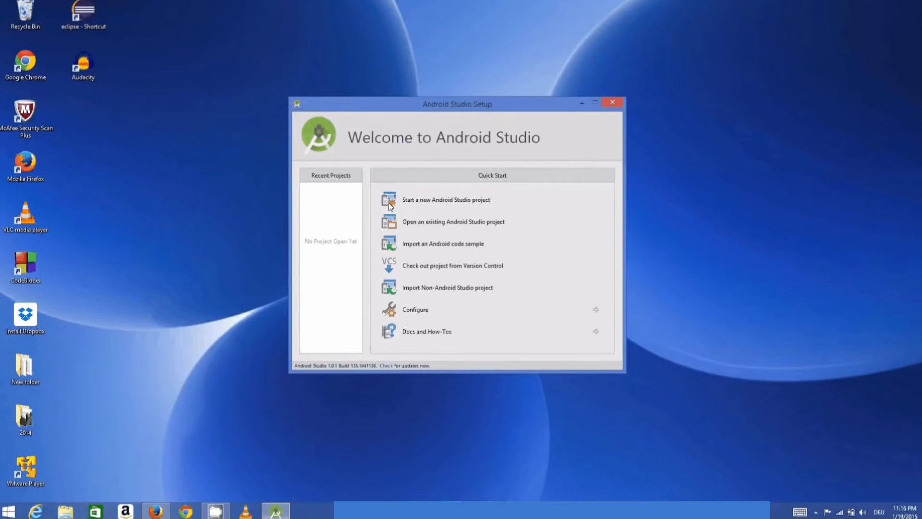
left_click(406, 309)
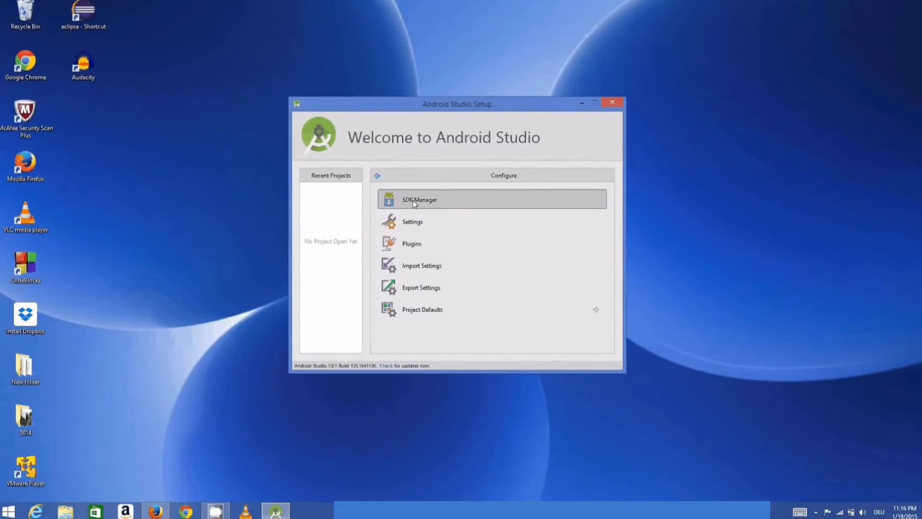
left_click(413, 199)
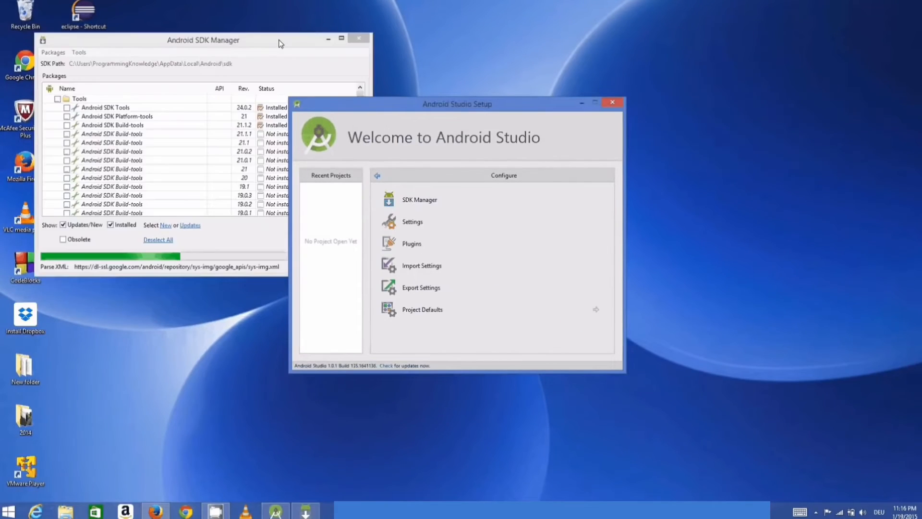
left_click_drag(281, 44, 487, 77)
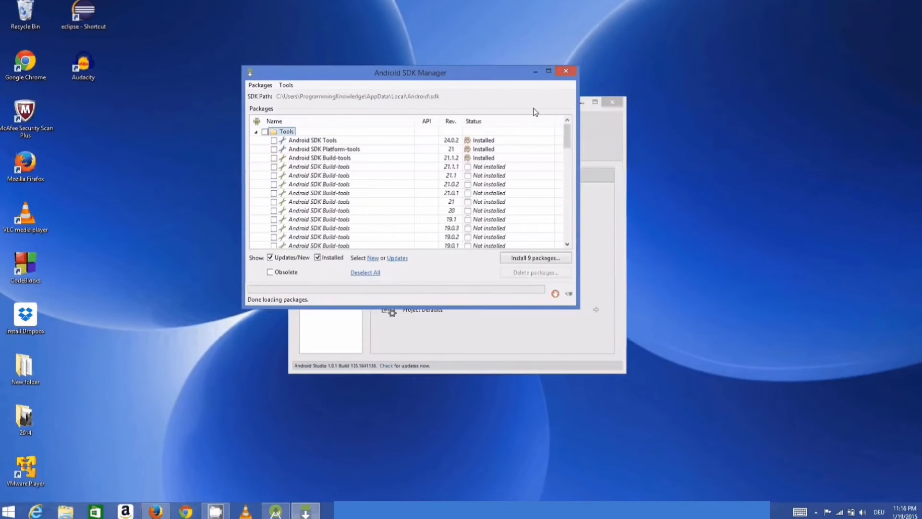
Review the SDK packages down to Extras and select the Intel x86 Emulator Accelerator (HAXM installer) alongside the preselected packages.
left_click_drag(565, 132, 569, 236)
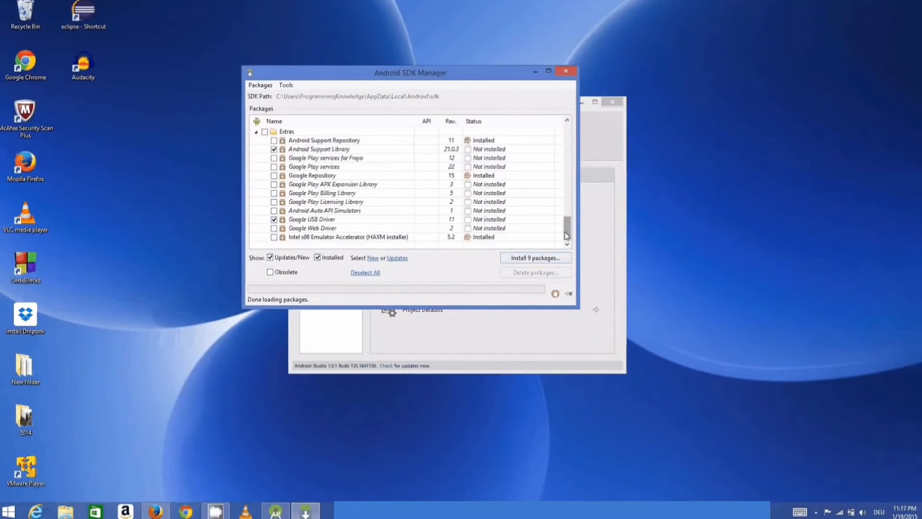
mouse_move(566, 235)
left_mouse_down()
mouse_move(567, 136)
mouse_move(569, 220)
left_mouse_up()
left_click_drag(568, 235, 569, 211)
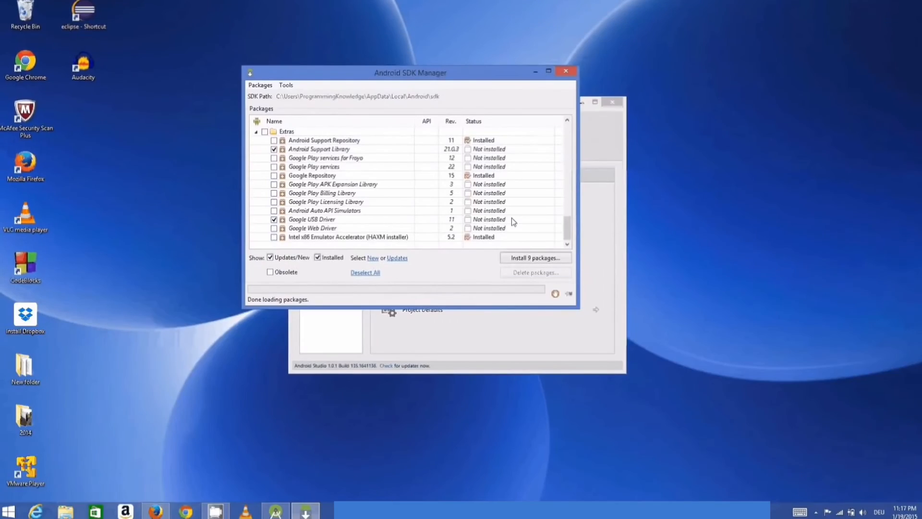
left_click_drag(566, 229, 567, 225)
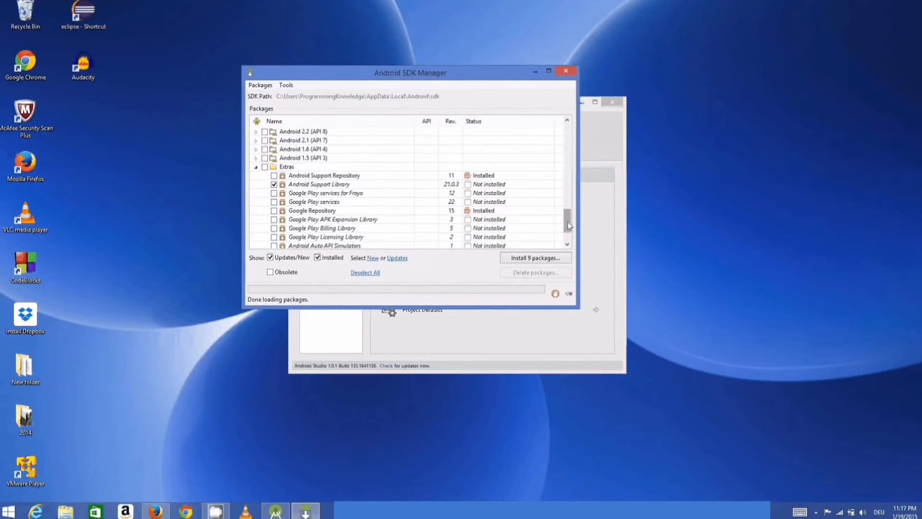
scroll(317, 235, "down", 2)
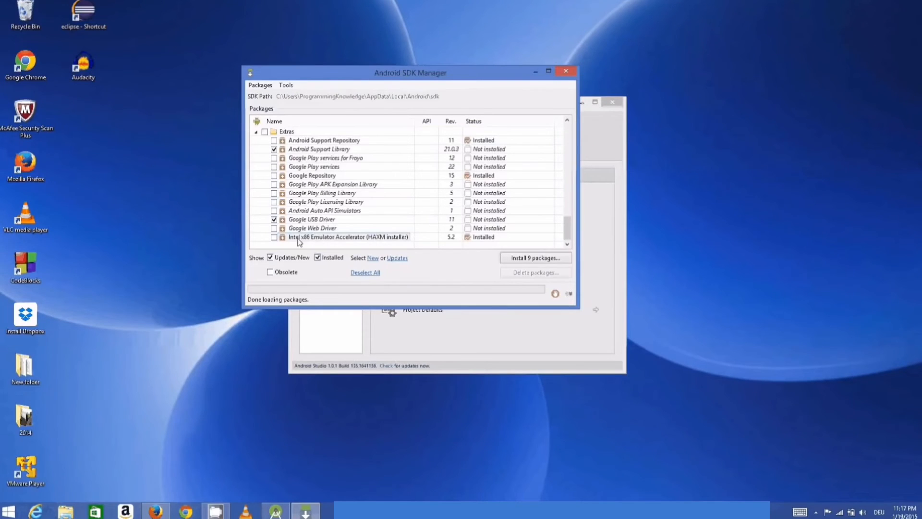
mouse_move(299, 241)
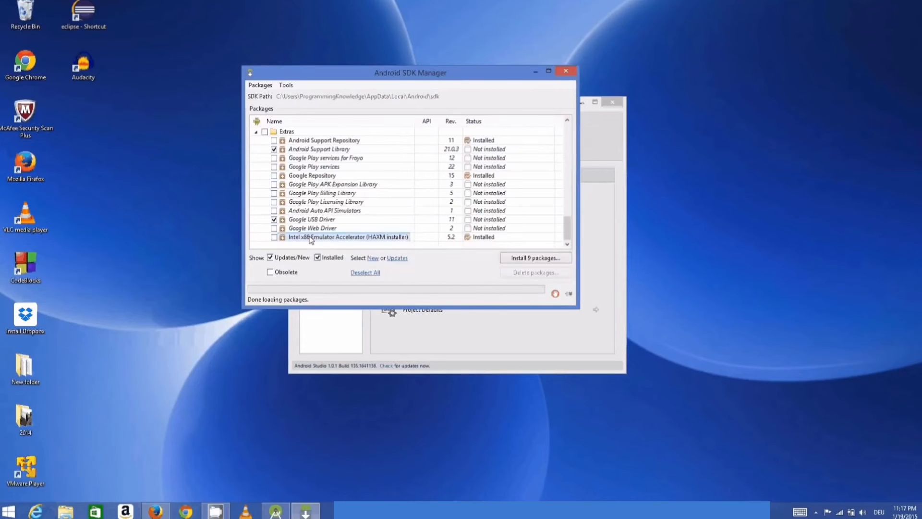
left_click(274, 237)
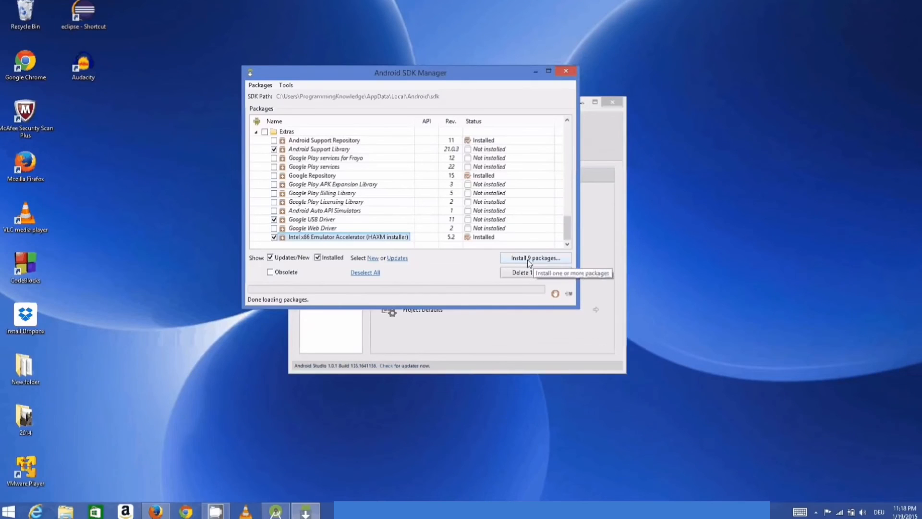
Install the selected SDK packages, accepting the Android SDK License for all of them.
left_click(528, 259)
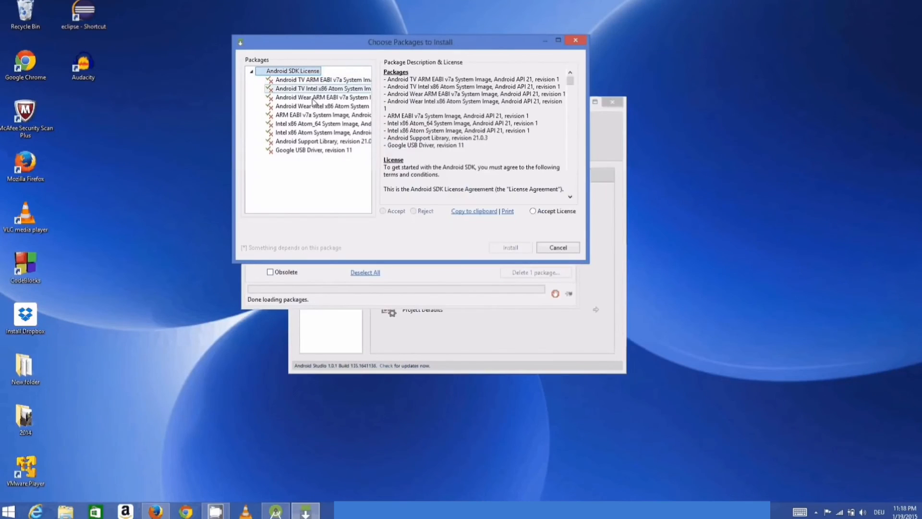
left_click(533, 211)
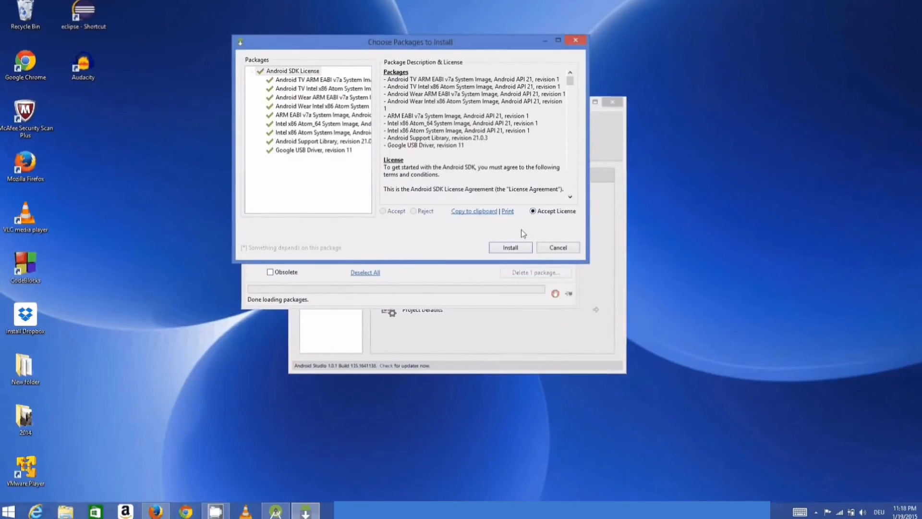
left_click(511, 247)
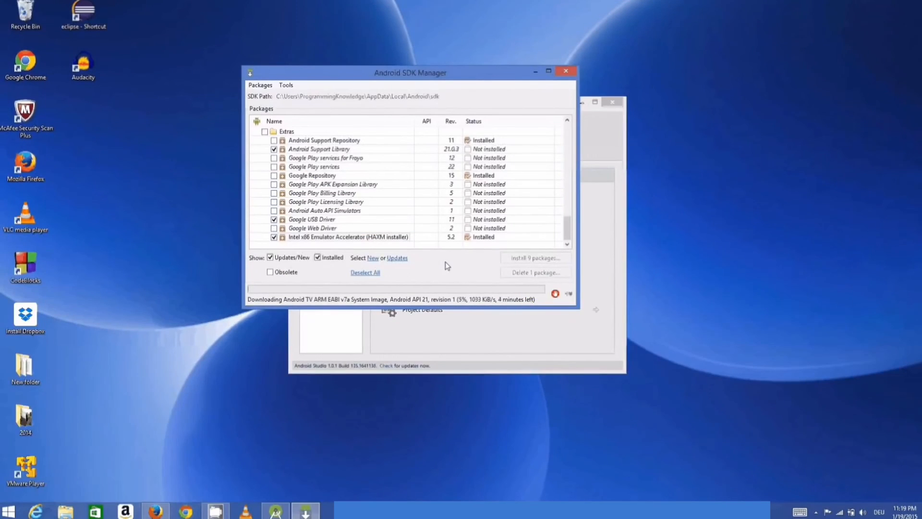
left_click(379, 455)
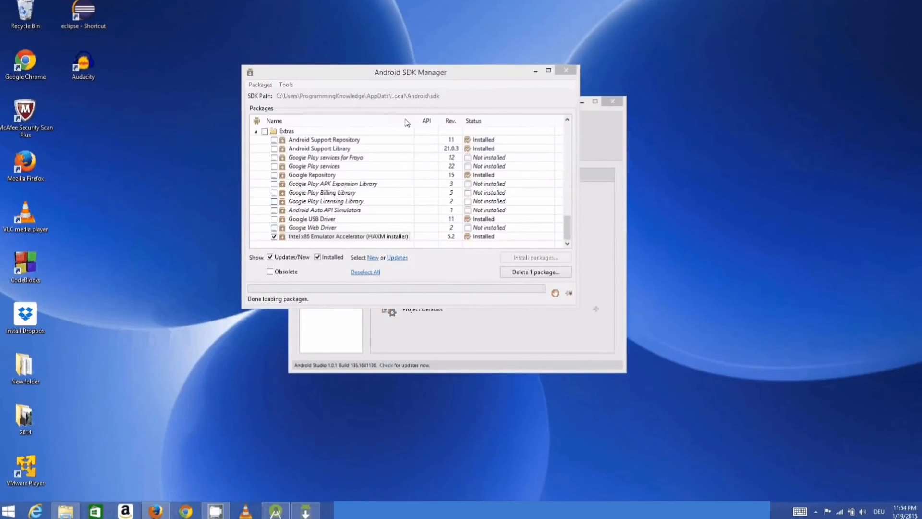
Close the Android SDK Manager once the packages are installed and go back from the Configure options on the welcome screen.
left_click_drag(413, 76, 406, 113)
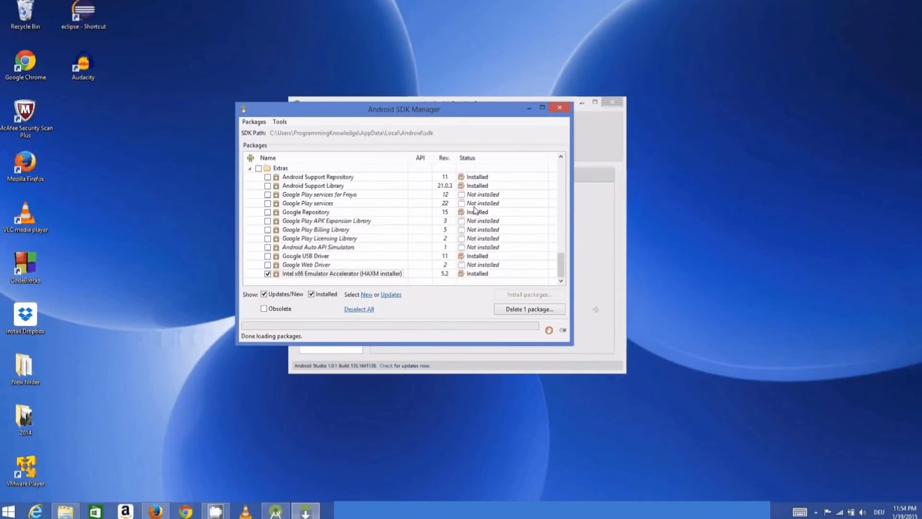
left_click(556, 107)
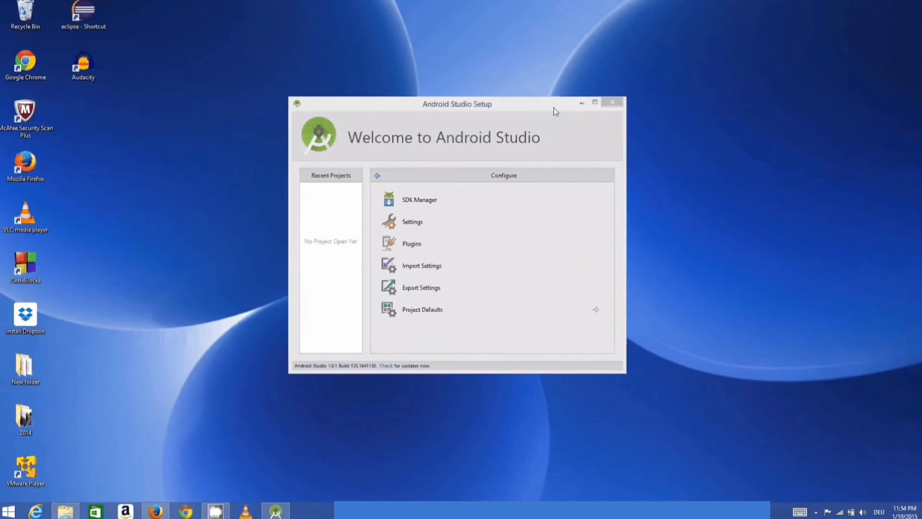
left_click(380, 178)
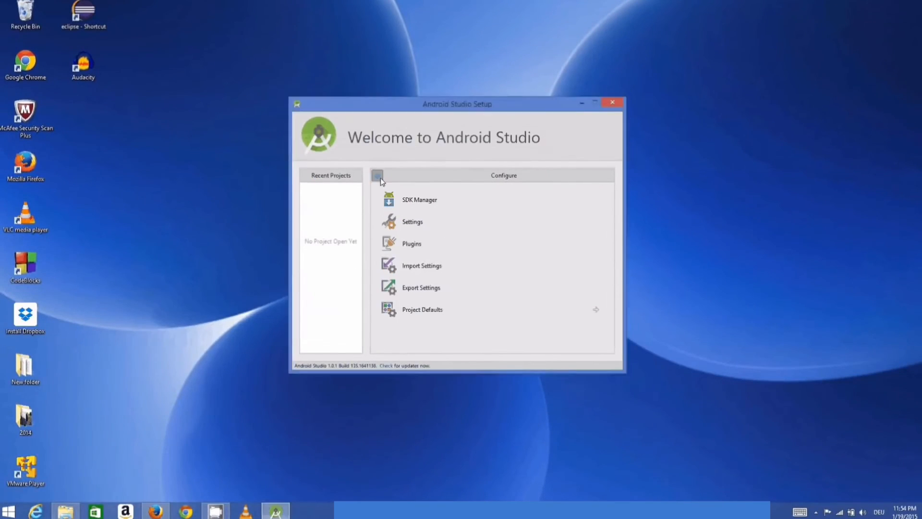